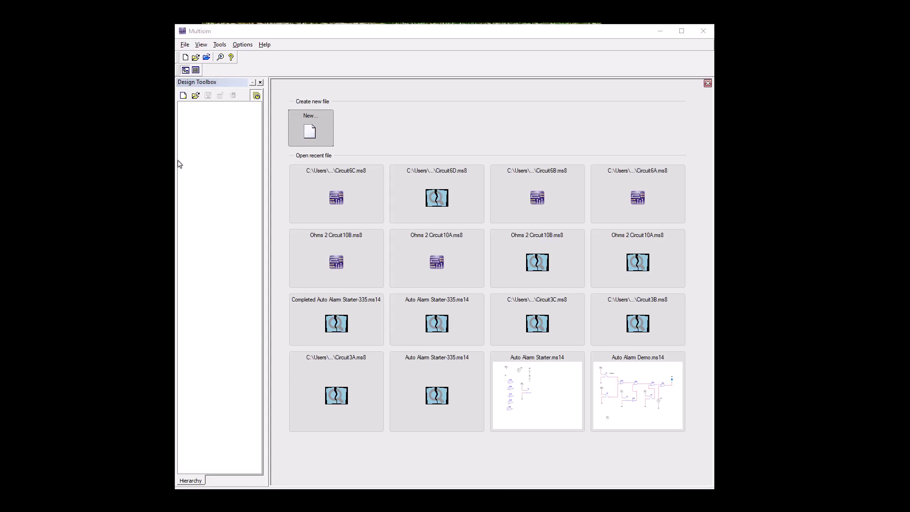
# Step: Open WattA.ms8 from the L09 Power Lab folder on the Desktop
pyautogui.click(186, 45)
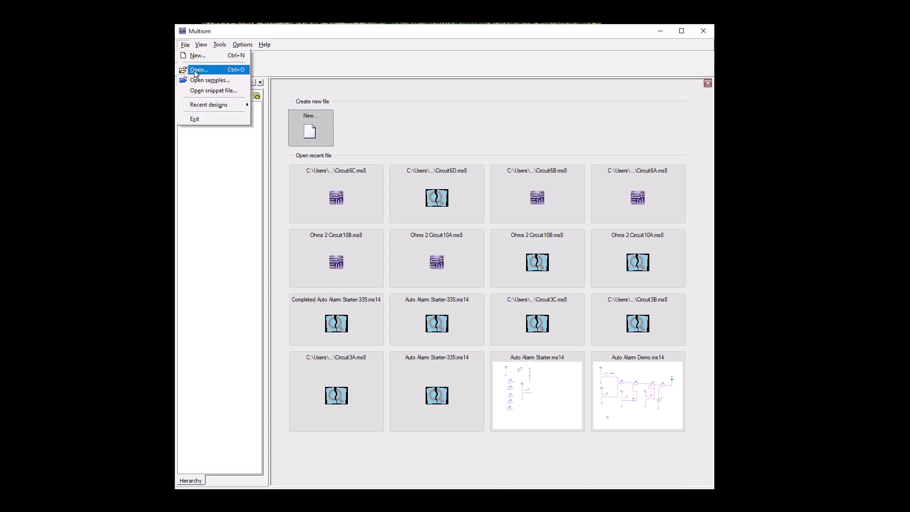
pyautogui.click(196, 70)
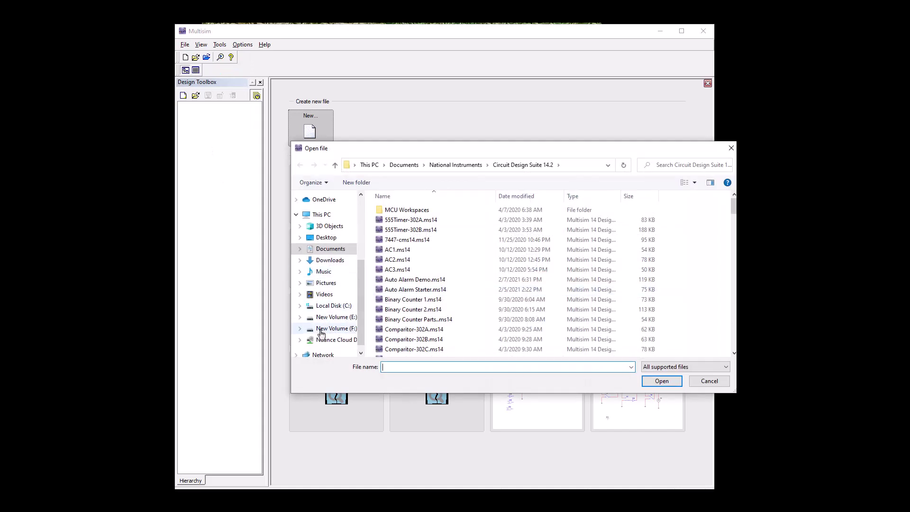
pyautogui.click(333, 307)
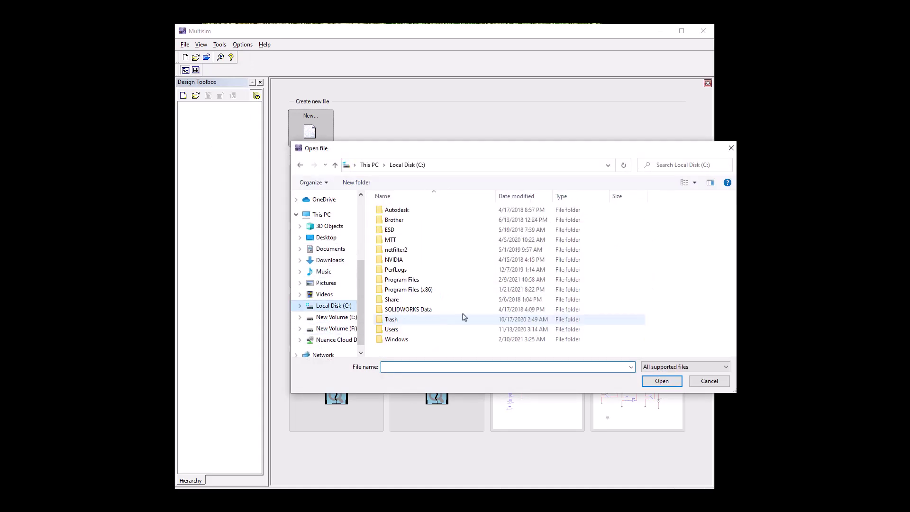
pyautogui.click(327, 237)
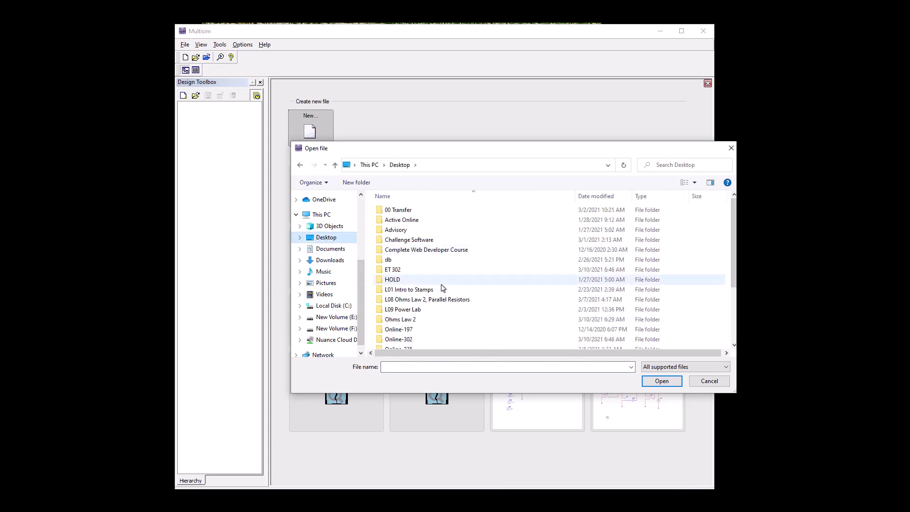
pyautogui.doubleClick(406, 309)
pyautogui.doubleClick(397, 211)
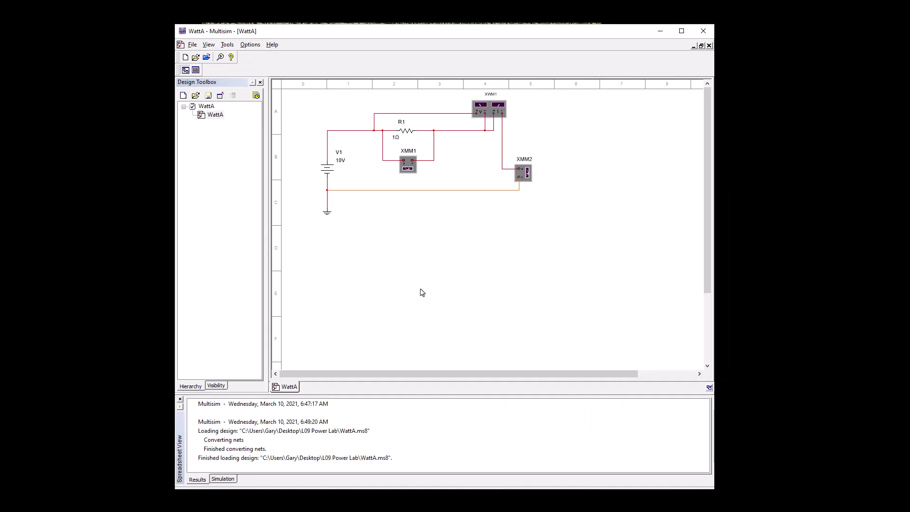
# Step: Zoom and scroll the WattA schematic so V1, R1, XWM1, XMM1 and XMM2 all fit in view
pyautogui.scroll(1, 423, 273)
pyautogui.scroll(1, 430, 275)
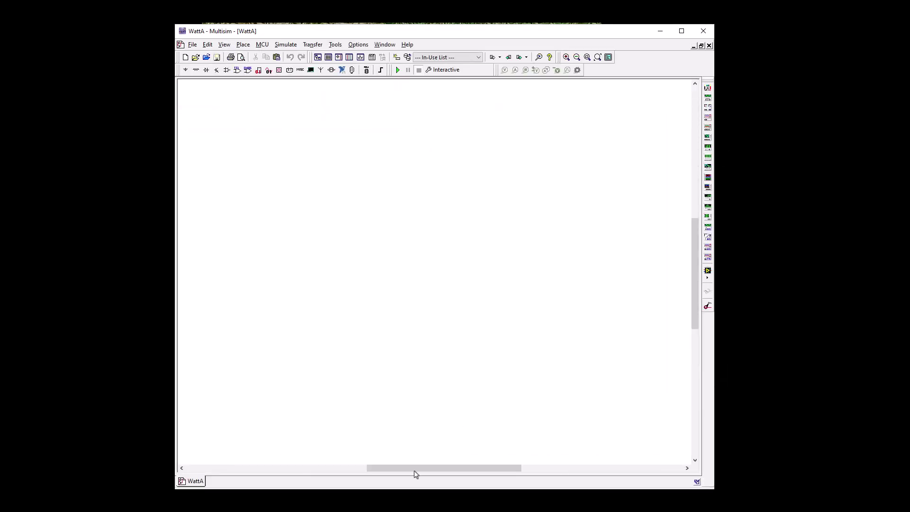
pyautogui.moveTo(416, 471); pyautogui.dragTo(308, 462)
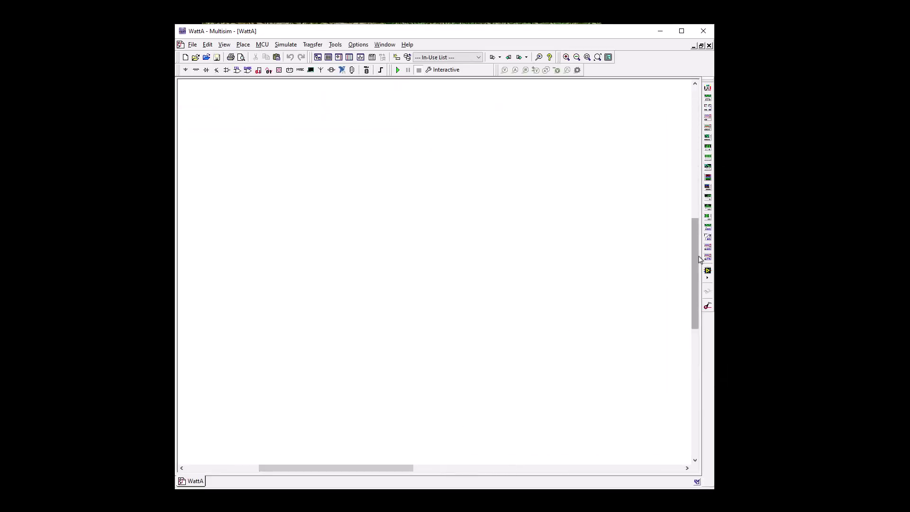
pyautogui.moveTo(696, 229); pyautogui.dragTo(695, 111)
pyautogui.scroll(-2, 362, 428)
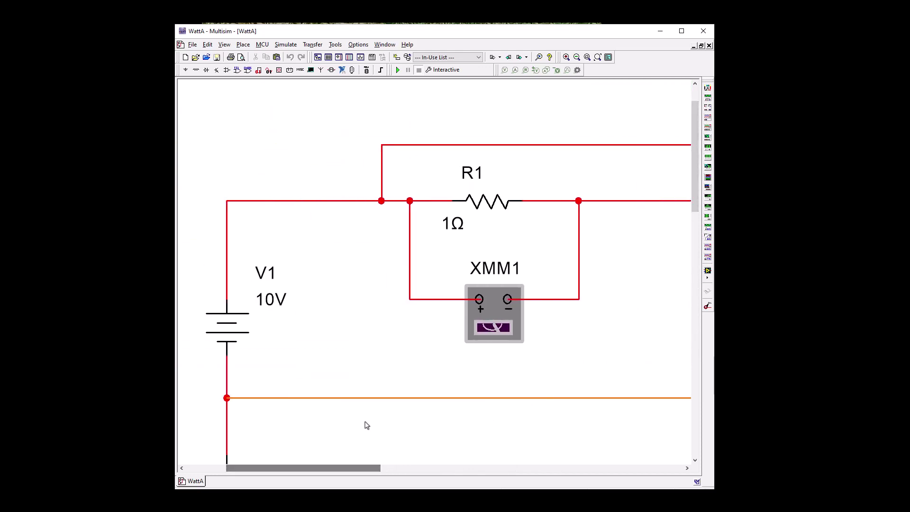
pyautogui.scroll(-1, 381, 421)
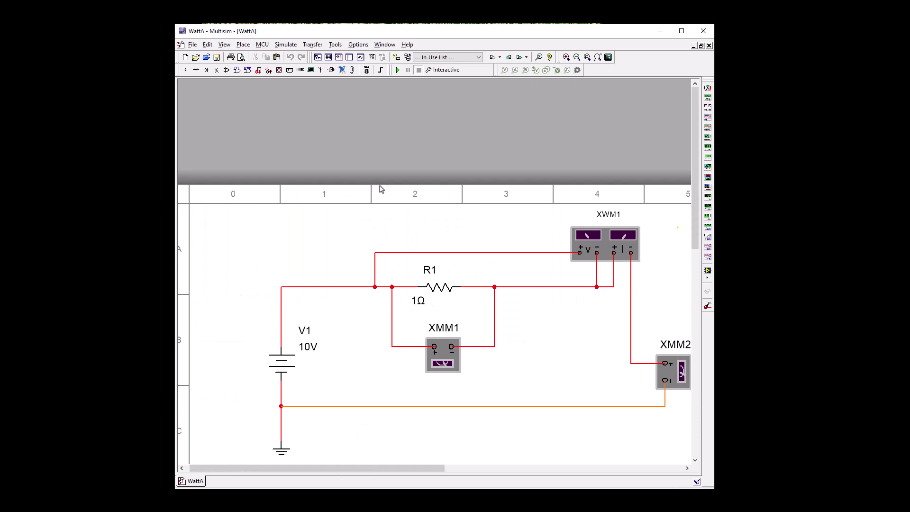
pyautogui.moveTo(697, 218); pyautogui.dragTo(696, 271)
pyautogui.moveTo(415, 469); pyautogui.dragTo(449, 469)
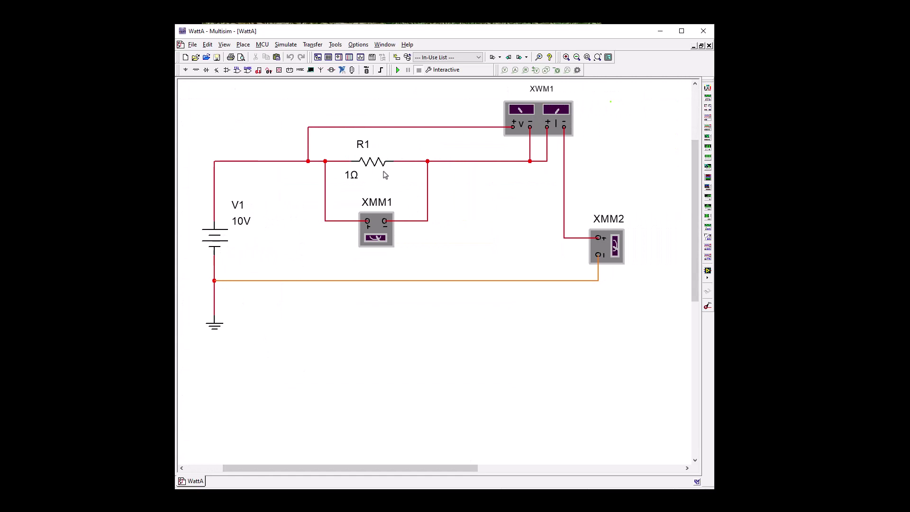
# Step: Place the XMM1, XMM2 and XWM1 panels below WattA and run it: 10 V, 10 A, 100.000 W
pyautogui.click(379, 234)
pyautogui.doubleClick(380, 235)
pyautogui.moveTo(228, 51); pyautogui.dragTo(264, 340)
pyautogui.doubleClick(611, 245)
pyautogui.moveTo(233, 48); pyautogui.dragTo(372, 349)
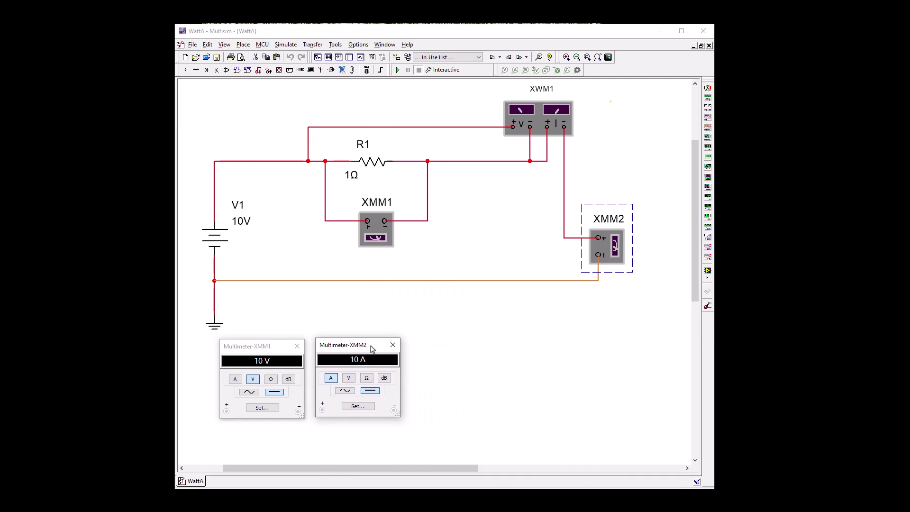
pyautogui.doubleClick(524, 132)
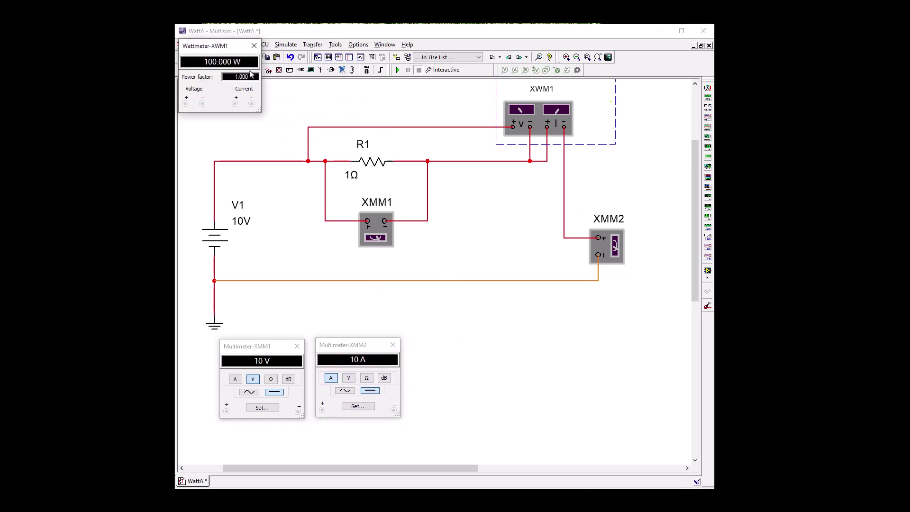
pyautogui.moveTo(241, 47); pyautogui.dragTo(523, 348)
pyautogui.click(398, 70)
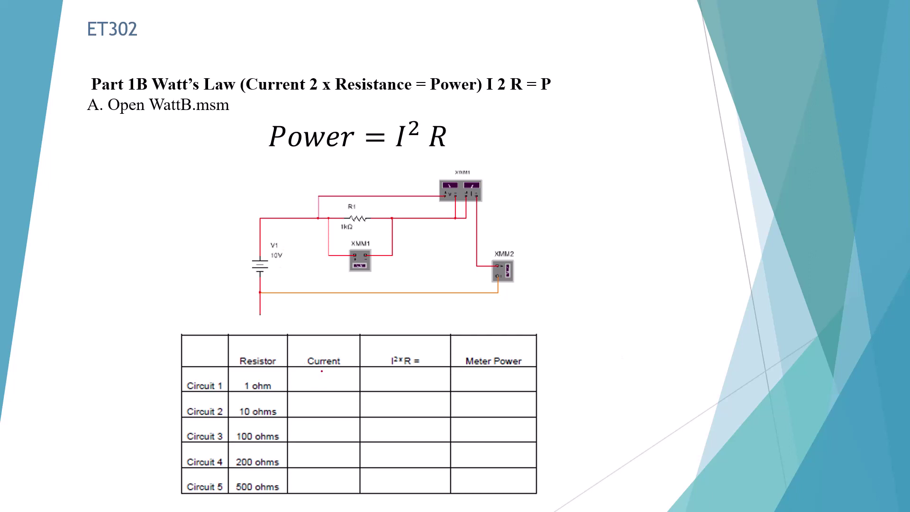
# Step: Ink 10A in the Circuit 1 Current cell and 100W in the I²×R cell
pyautogui.moveTo(323, 373)
pyautogui.mouseDown()
pyautogui.moveTo(316, 385)
pyautogui.moveTo(337, 373)
pyautogui.moveTo(339, 386)
pyautogui.mouseUp()
pyautogui.moveTo(392, 376)
pyautogui.mouseDown()
pyautogui.moveTo(389, 389)
pyautogui.moveTo(435, 371)
pyautogui.moveTo(510, 377)
pyautogui.mouseUp()
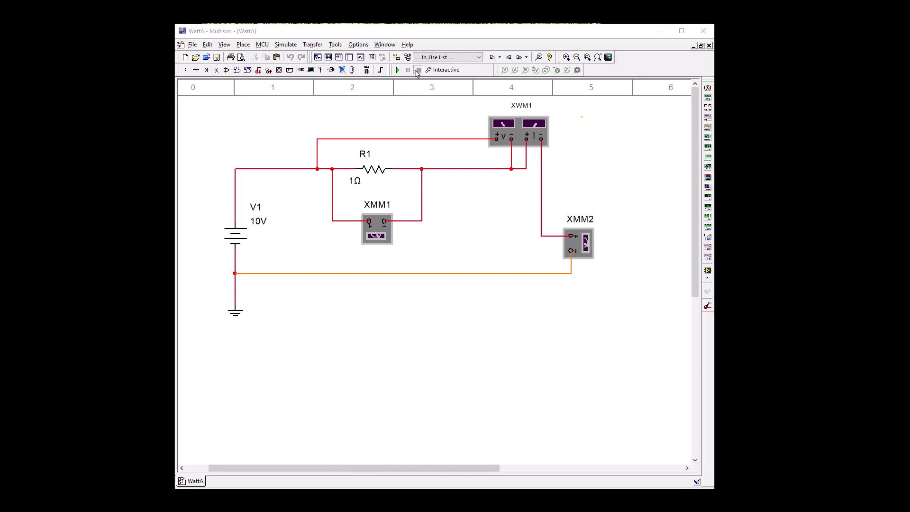
# Step: Load the WattB design, whose meters read 10 V, 10 A and 99.998 W
pyautogui.click(192, 46)
pyautogui.click(202, 66)
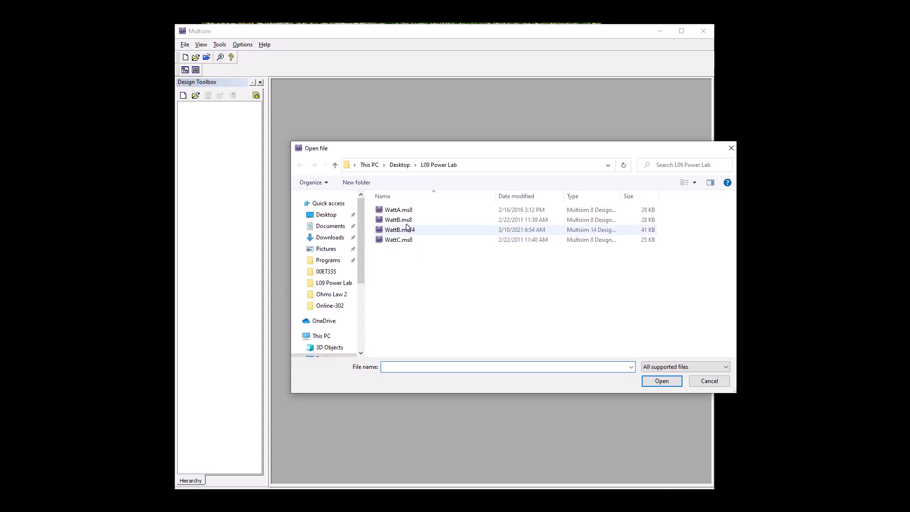
pyautogui.doubleClick(411, 229)
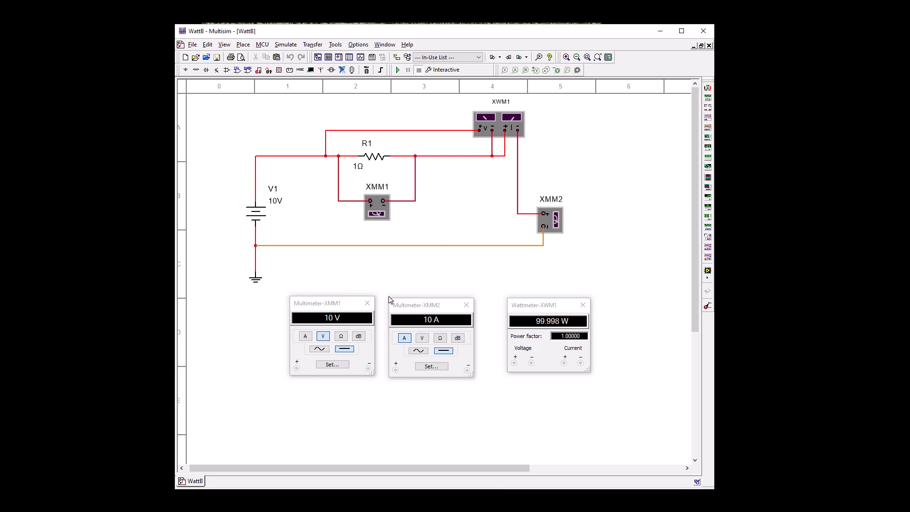
# Step: Run the WattB simulation and nudge the XMM1 multimeter panel slightly
pyautogui.click(398, 70)
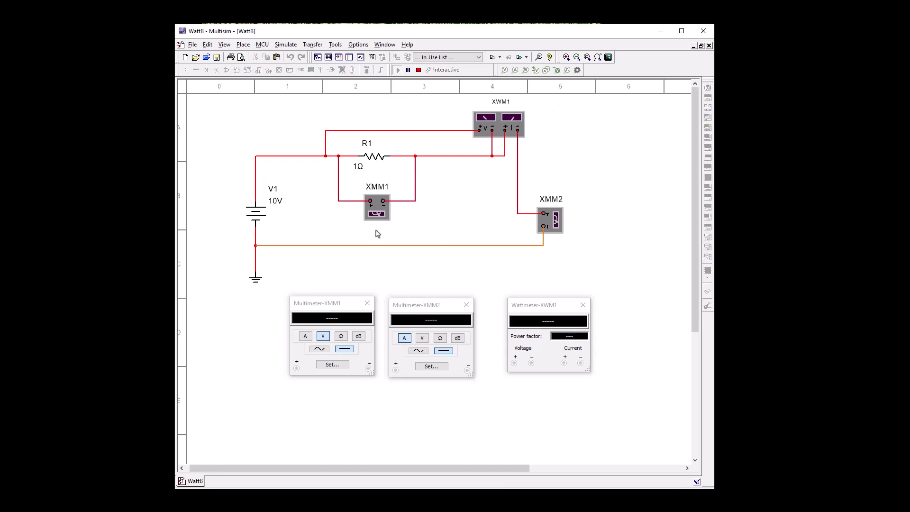
pyautogui.moveTo(351, 308); pyautogui.dragTo(356, 310)
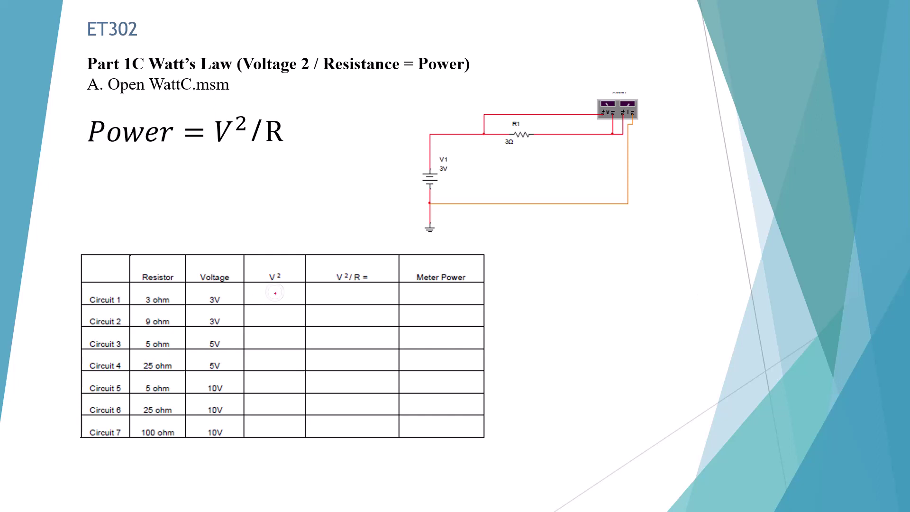
# Step: Ink 9 under V² for Circuit 1 and start writing 9/3 under V²/R
pyautogui.moveTo(274, 293)
pyautogui.mouseDown()
pyautogui.moveTo(266, 292)
pyautogui.moveTo(273, 288)
pyautogui.moveTo(270, 304)
pyautogui.mouseUp()
pyautogui.moveTo(321, 289)
pyautogui.mouseDown()
pyautogui.moveTo(311, 307)
pyautogui.moveTo(360, 295)
pyautogui.moveTo(349, 304)
pyautogui.moveTo(368, 302)
pyautogui.moveTo(377, 286)
pyautogui.moveTo(388, 303)
pyautogui.moveTo(397, 290)
pyautogui.moveTo(394, 299)
pyautogui.moveTo(464, 289)
pyautogui.mouseUp()
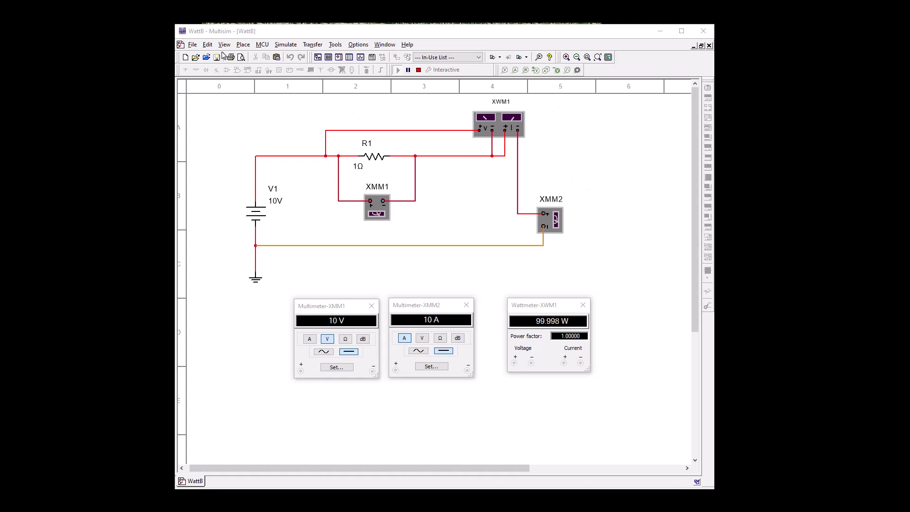
# Step: Stop the WattB simulation and open WattC.ms8, accepting its temporary backup file
pyautogui.click(418, 70)
pyautogui.click(192, 45)
pyautogui.click(206, 65)
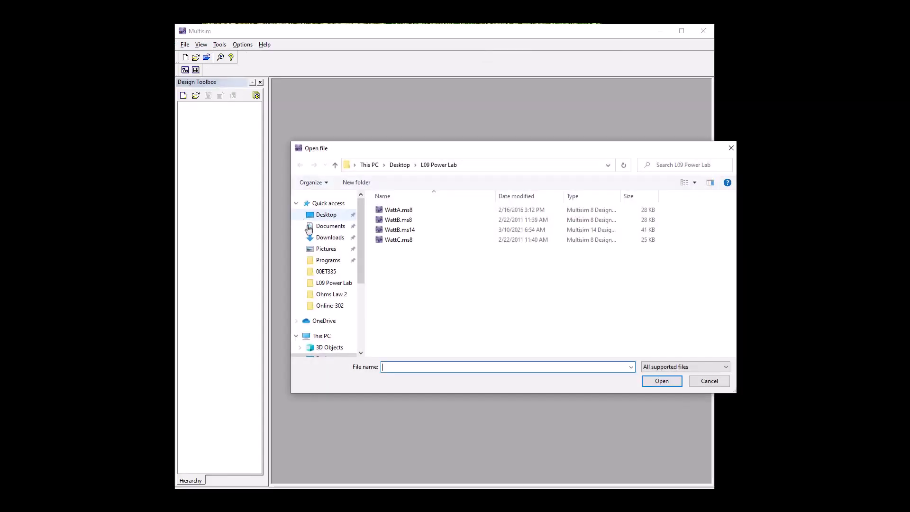
pyautogui.doubleClick(396, 240)
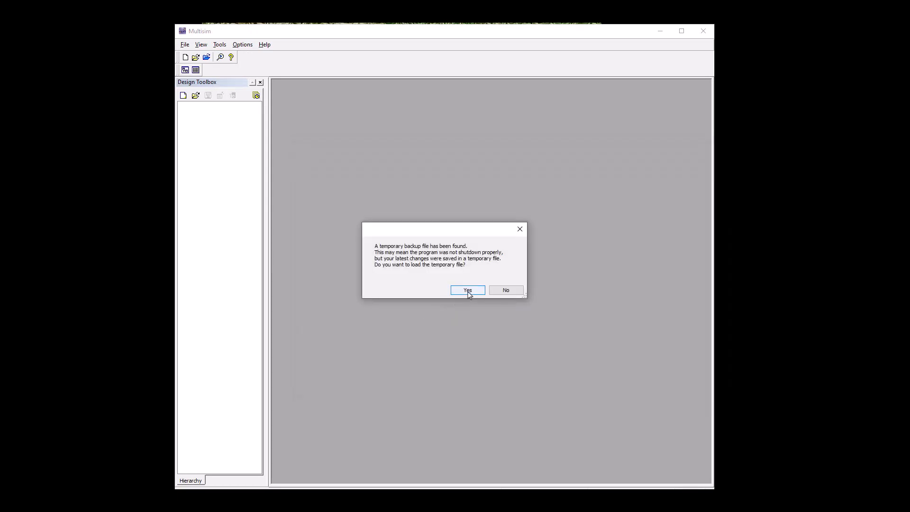
pyautogui.click(468, 291)
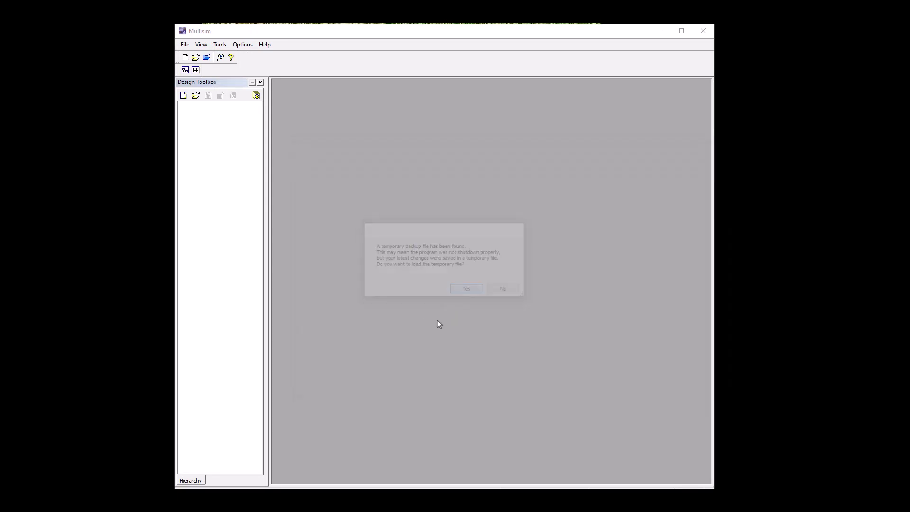
pyautogui.click(467, 290)
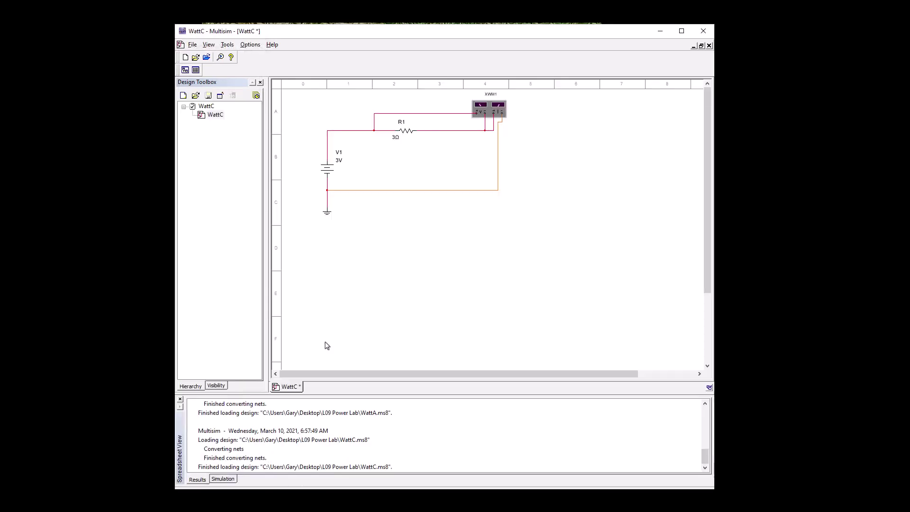
# Step: Frame and run WattC, placing the XWM1 panel lower right showing 3.000 W
pyautogui.scroll(2, 495, 305)
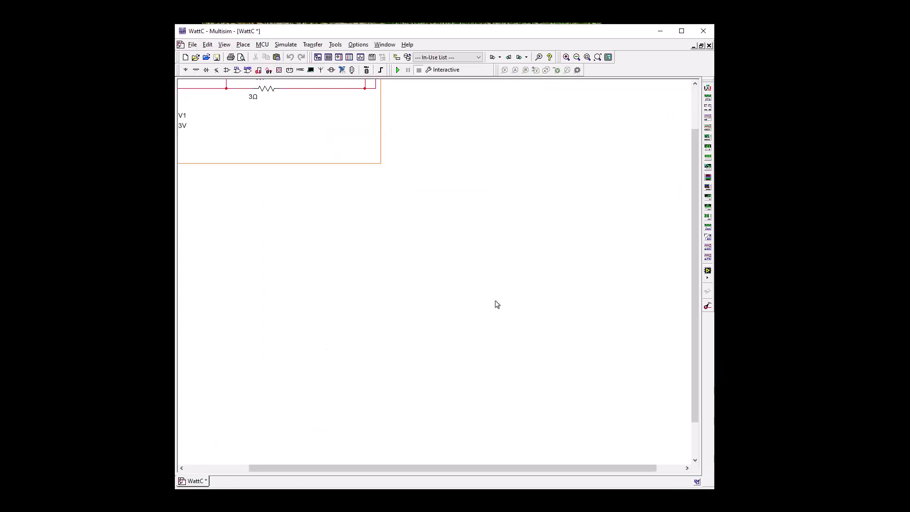
pyautogui.moveTo(696, 262); pyautogui.dragTo(695, 220)
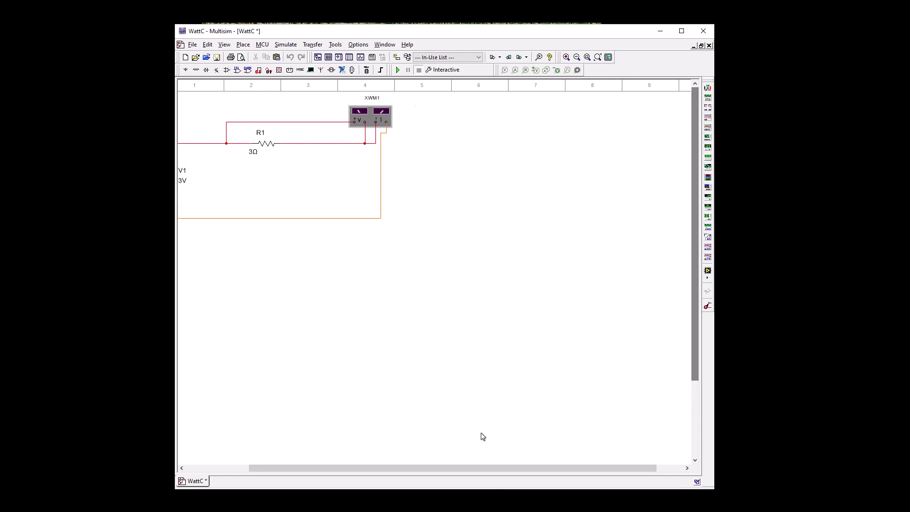
pyautogui.moveTo(437, 470); pyautogui.dragTo(374, 471)
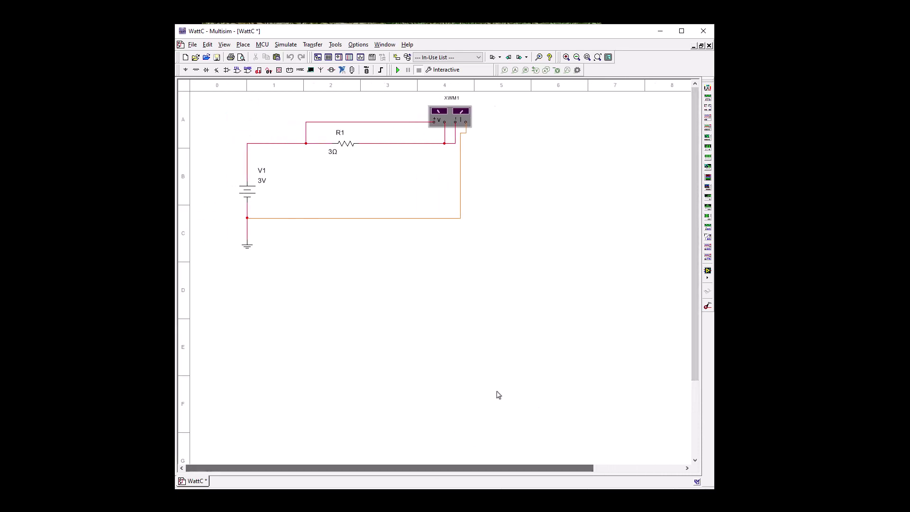
pyautogui.scroll(1, 446, 322)
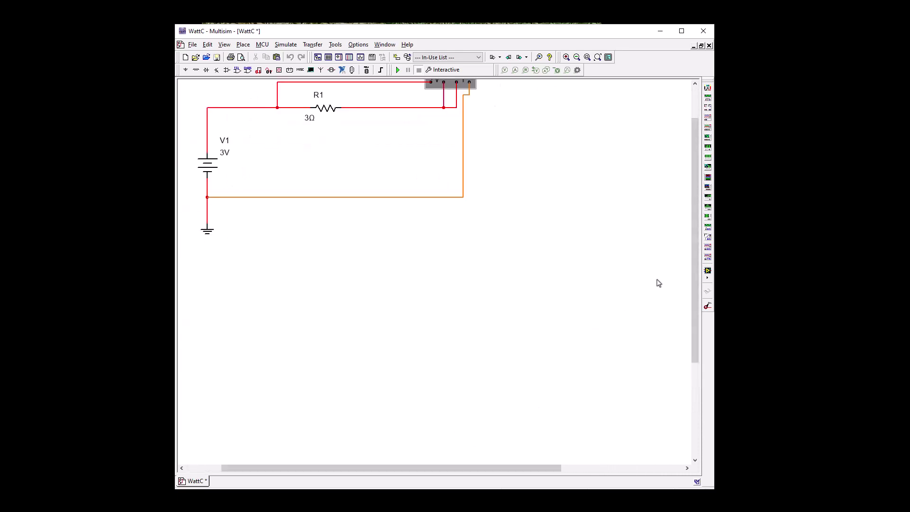
pyautogui.moveTo(696, 285); pyautogui.dragTo(696, 253)
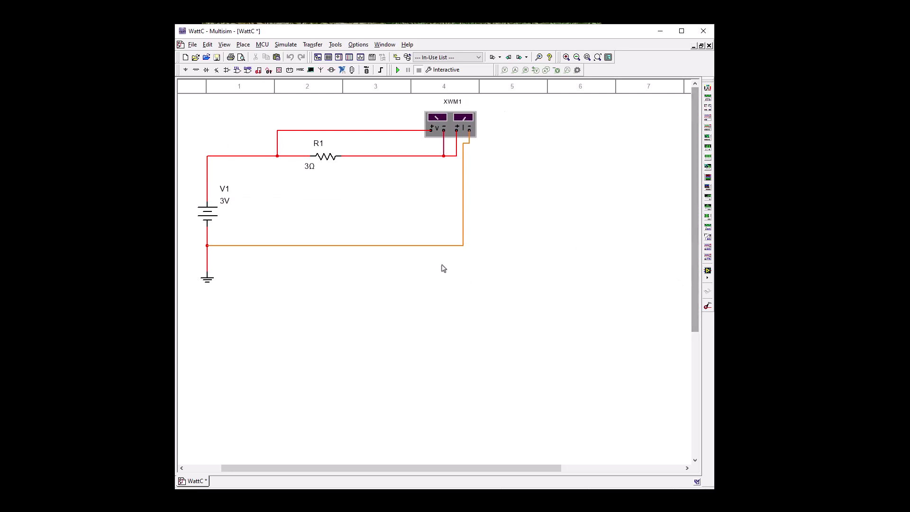
pyautogui.click(399, 70)
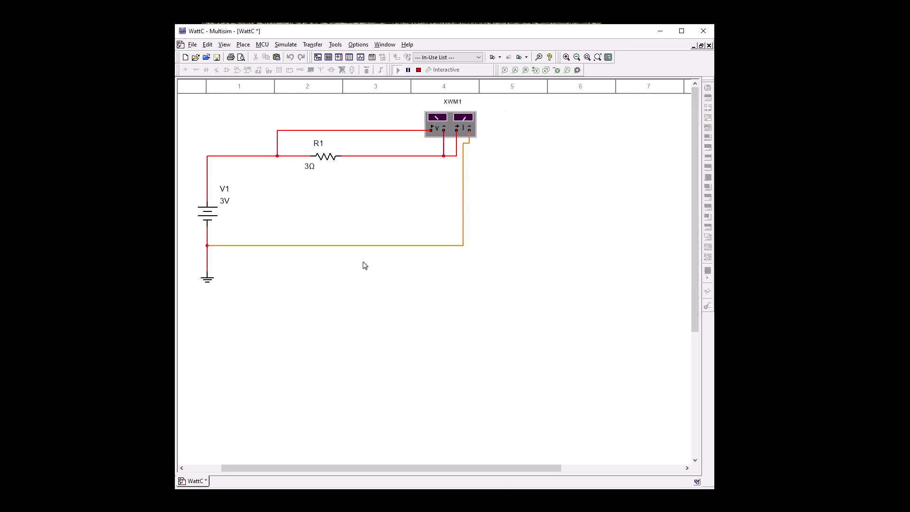
pyautogui.doubleClick(464, 127)
pyautogui.moveTo(235, 47); pyautogui.dragTo(589, 285)
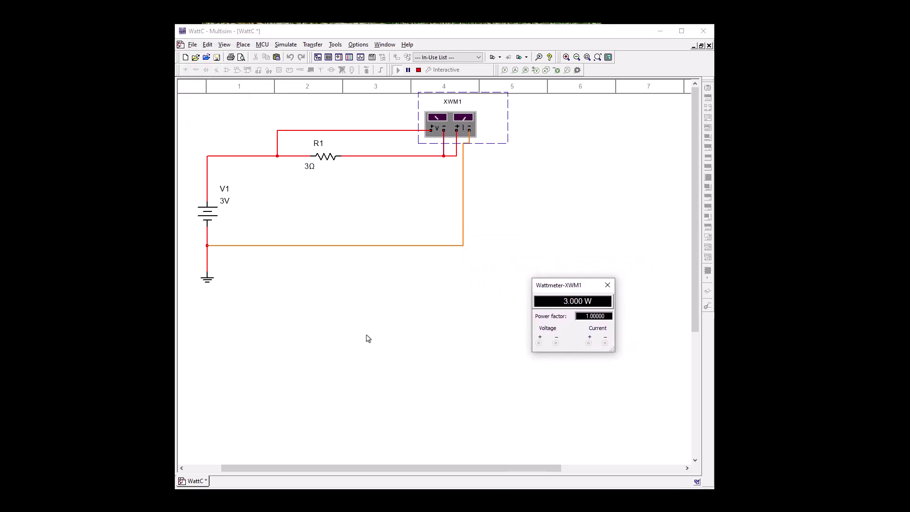